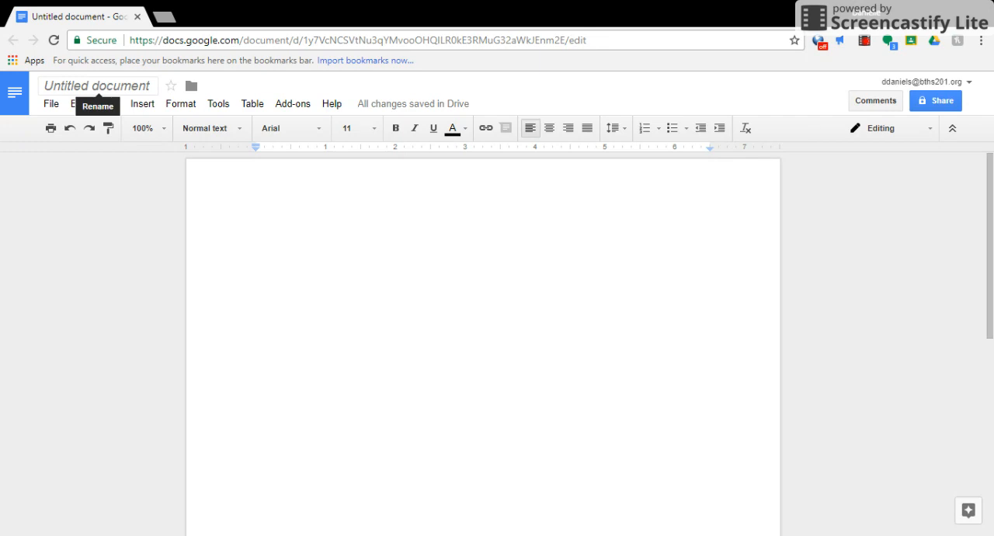
Rename the untitled document as "Example MLA Format" and return to the page body.
{"action": "left_click", "coordinate": [137, 87]}
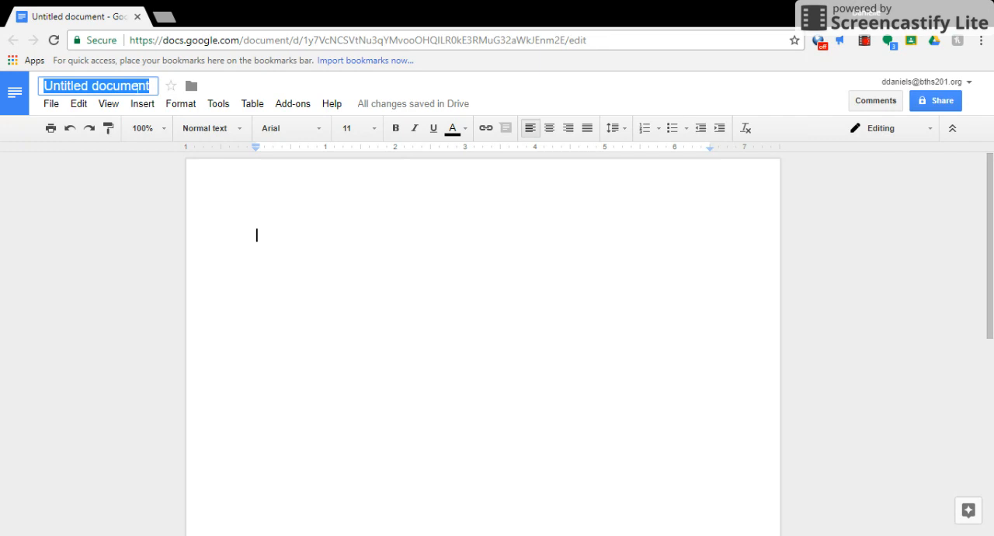
{"action": "key", "text": "BackSpace"}
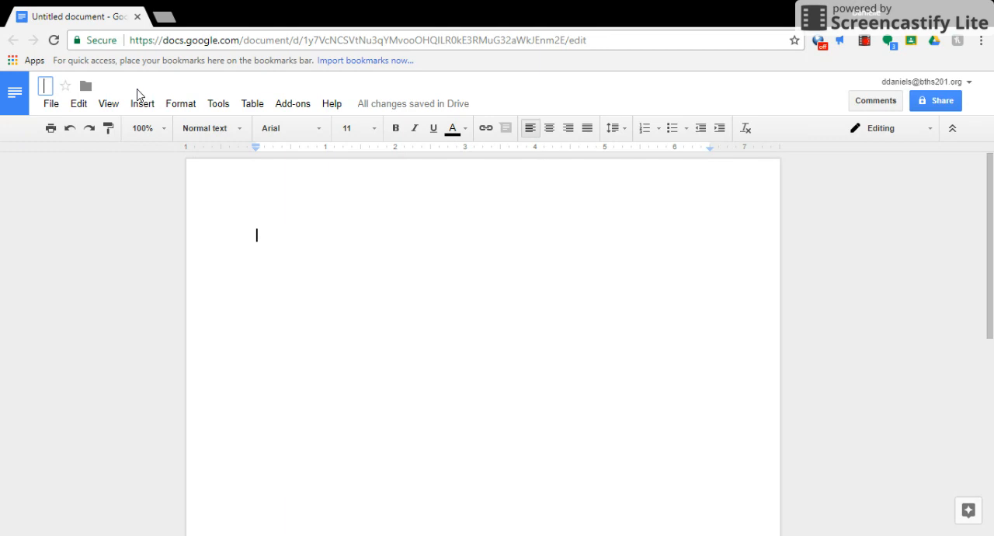
{"action": "type", "text": "Ex"}
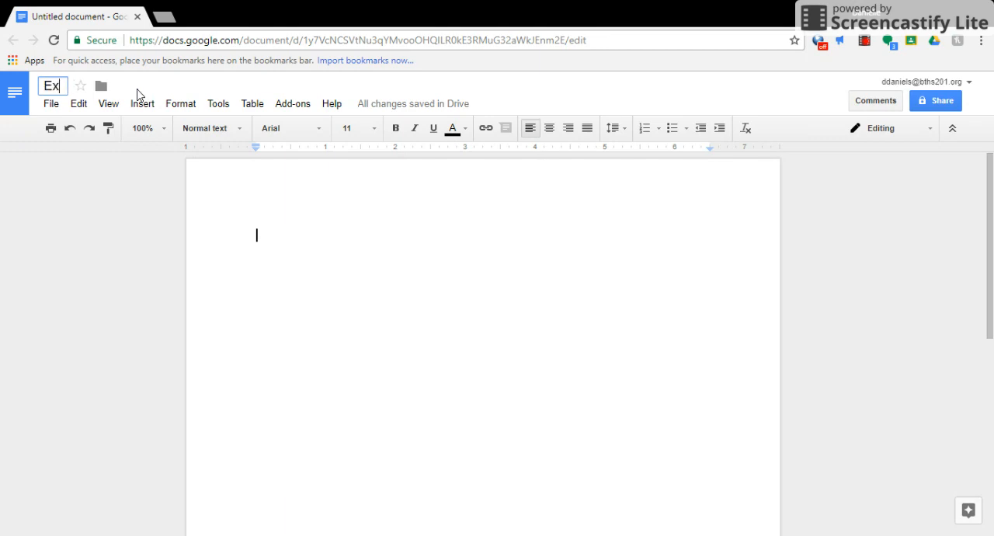
{"action": "type", "text": "ample M"}
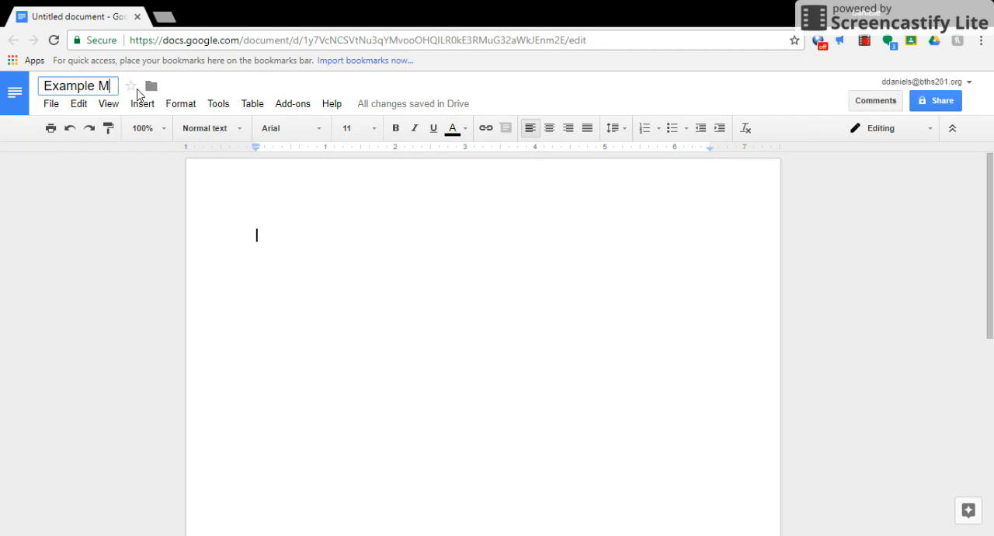
{"action": "type", "text": "LA Format"}
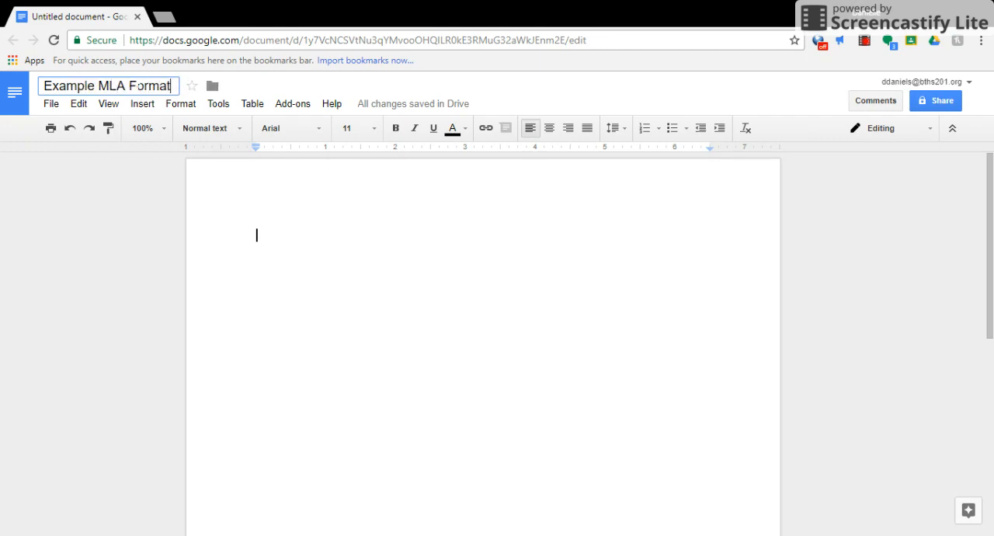
{"action": "key", "text": "Return"}
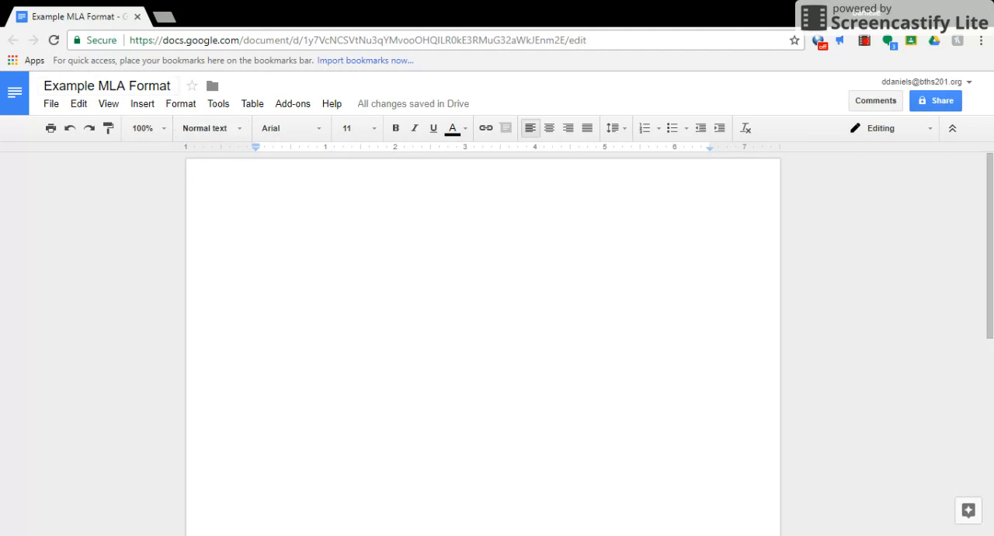
{"action": "left_click", "coordinate": [161, 91]}
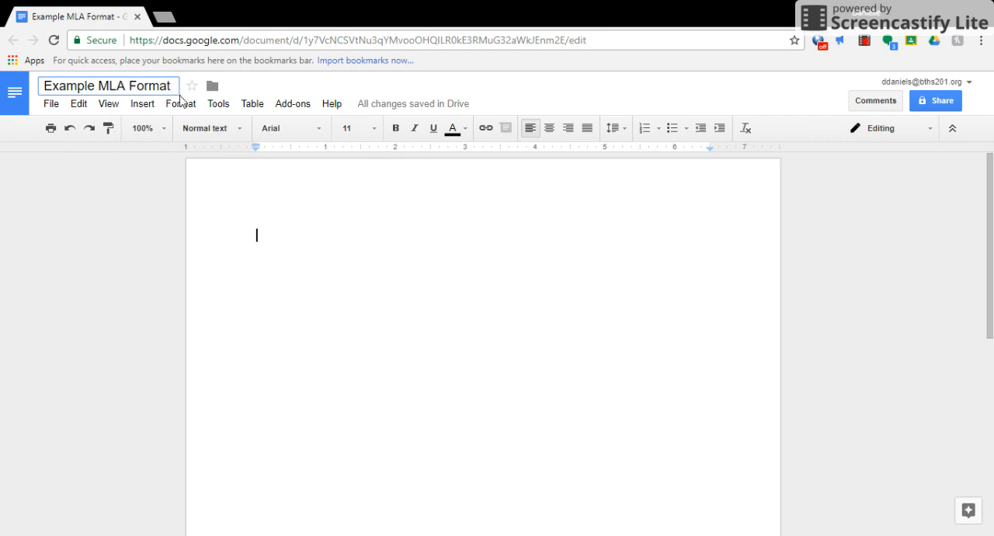
{"action": "left_click", "coordinate": [293, 267]}
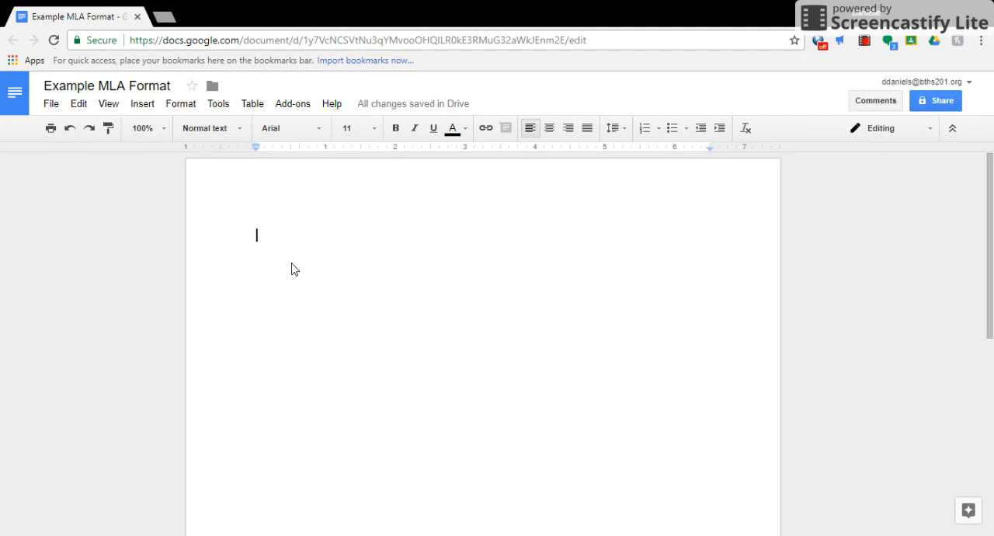
Format the blank document's text as Times New Roman, size 12, with double line spacing.
{"action": "left_click", "coordinate": [313, 131]}
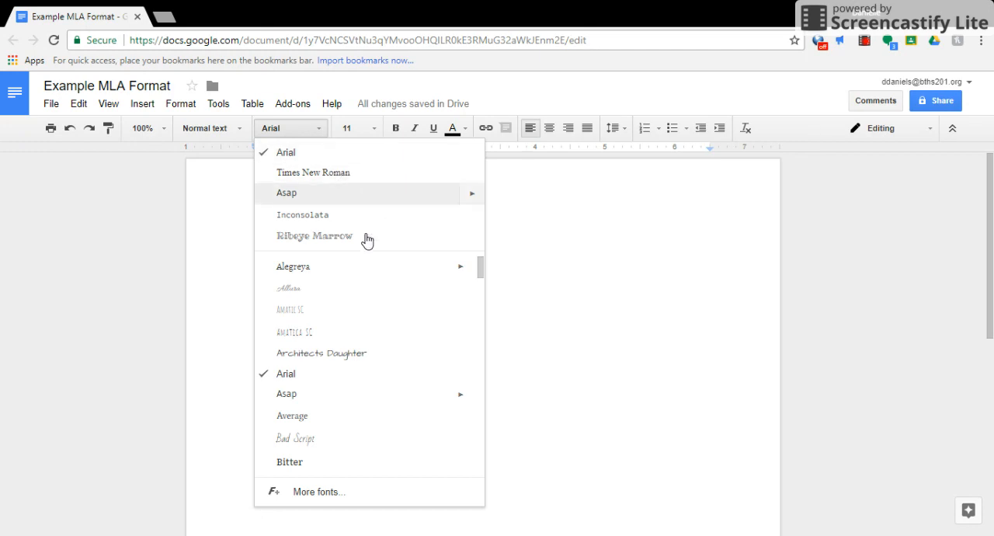
{"action": "left_click_drag", "start_coordinate": [480, 267], "coordinate": [479, 376]}
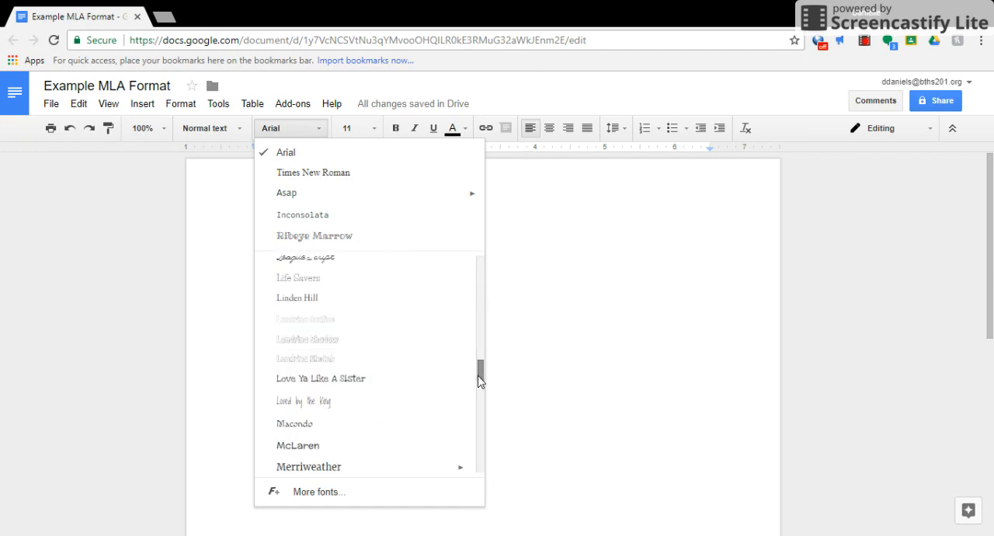
{"action": "left_click", "coordinate": [397, 176]}
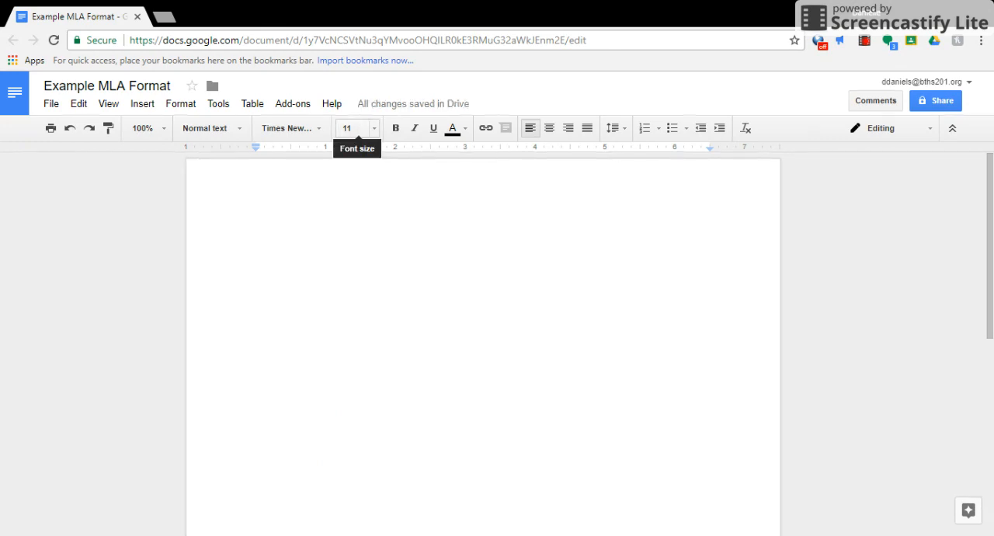
{"action": "left_click", "coordinate": [353, 129]}
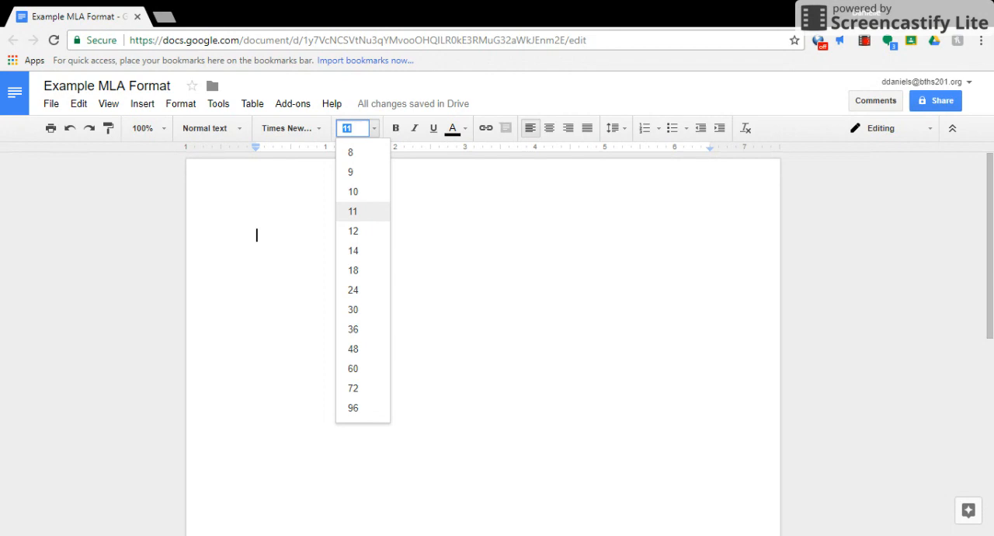
{"action": "left_click", "coordinate": [366, 237]}
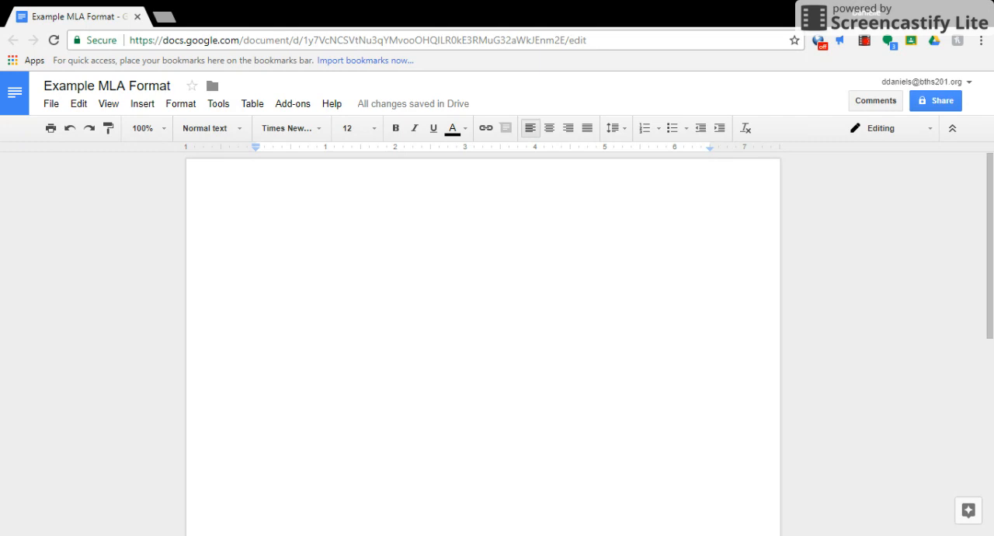
{"action": "left_click", "coordinate": [620, 129]}
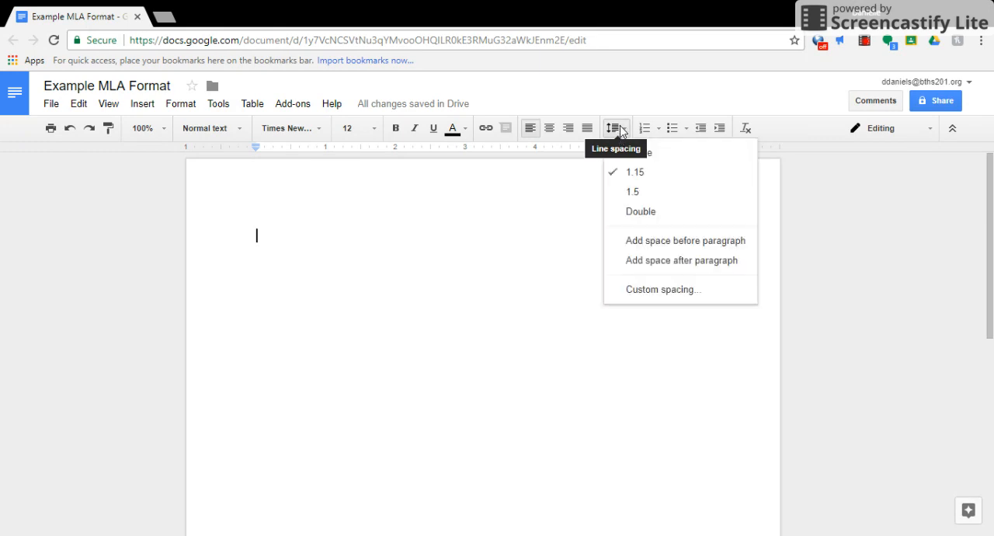
{"action": "left_click", "coordinate": [672, 218]}
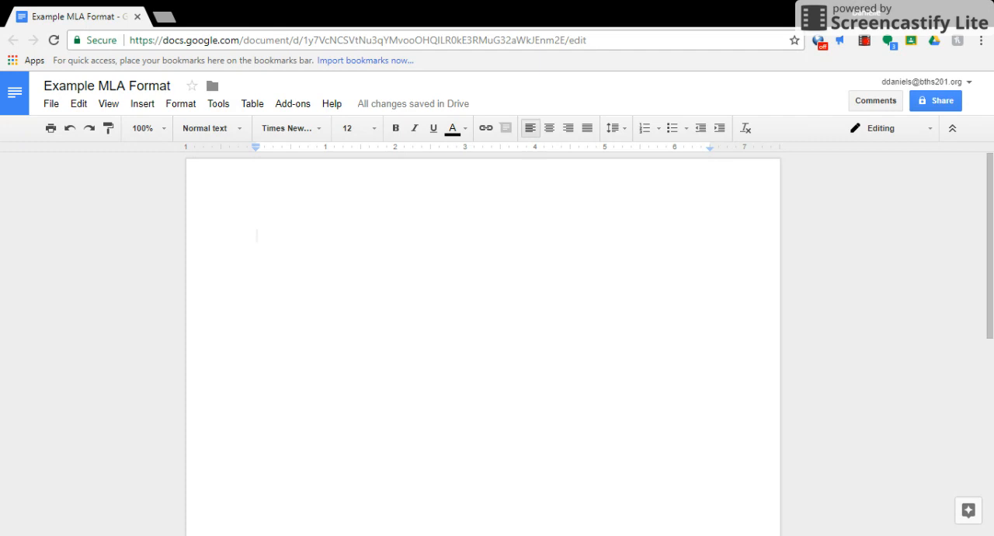
Enter the first three heading lines: "Your Name", the teacher's title and surname, and "English 1-2".
{"action": "type", "text": "Your Name"}
{"action": "key", "text": "Return"}
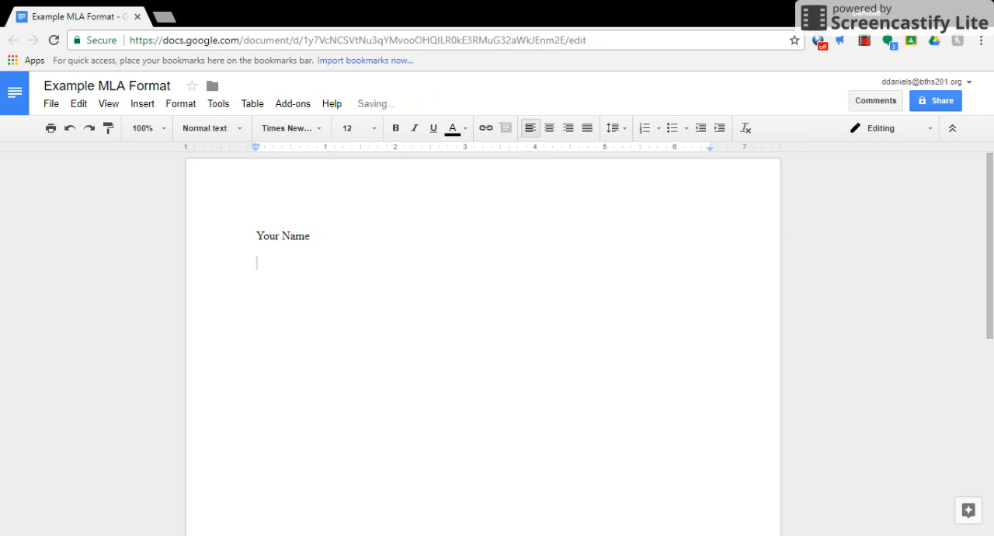
{"action": "type", "text": "Ms. Daniels"}
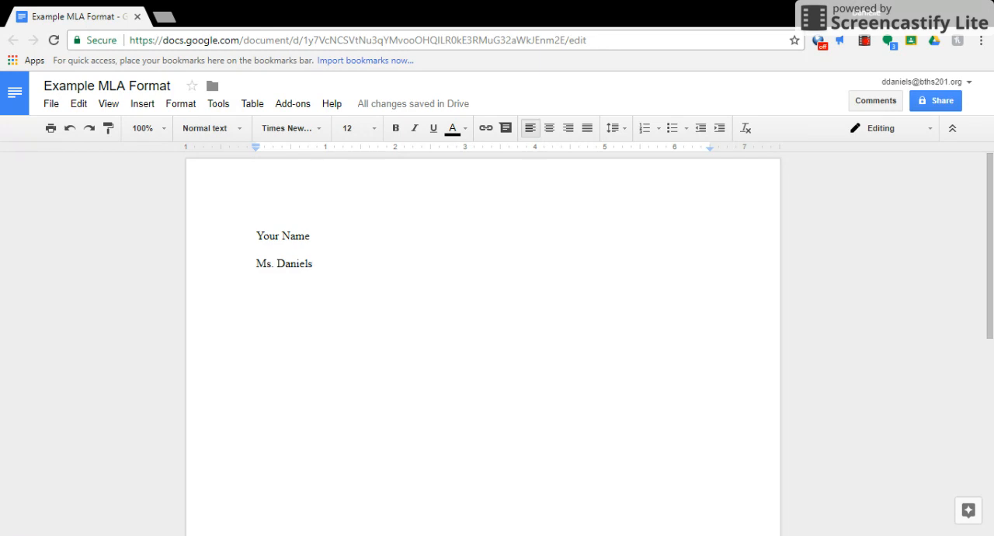
{"action": "key", "text": "Return"}
{"action": "type", "text": "English"}
{"action": "type", "text": "1-"}
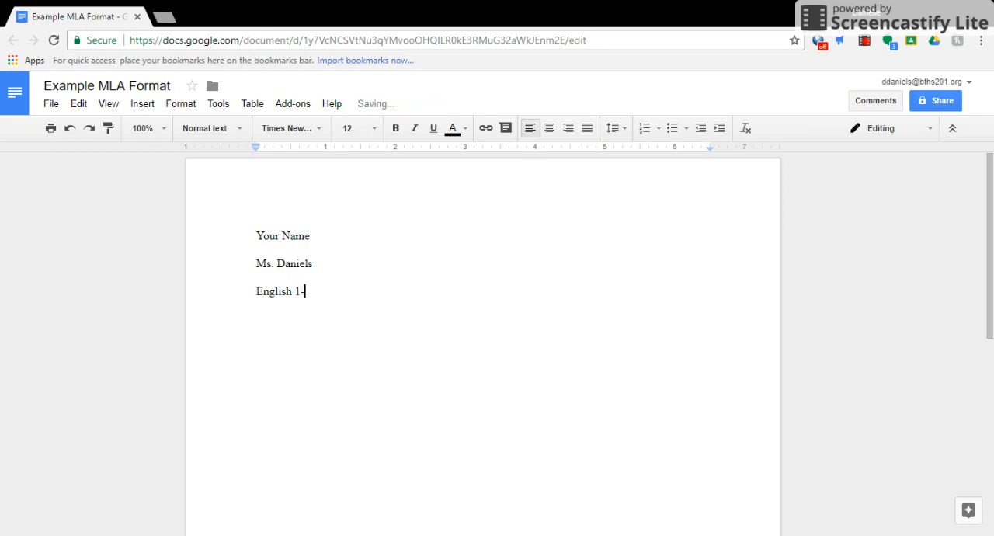
{"action": "type", "text": "2 /"}
Try 3-4 and 5-6 as alternative course numbers after "English", and return the line to "English 1-2".
{"action": "key", "text": "BackSpace"}
{"action": "key", "text": "BackSpace"}
{"action": "key", "text": "BackSpace"}
{"action": "key", "text": "BackSpace"}
{"action": "key", "text": "BackSpace"}
{"action": "type", "text": "3-4"}
{"action": "key", "text": "BackSpace"}
{"action": "key", "text": "BackSpace"}
{"action": "key", "text": "BackSpace"}
{"action": "type", "text": "5-6"}
{"action": "key", "text": "BackSpace"}
{"action": "key", "text": "BackSpace"}
{"action": "key", "text": "BackSpace"}
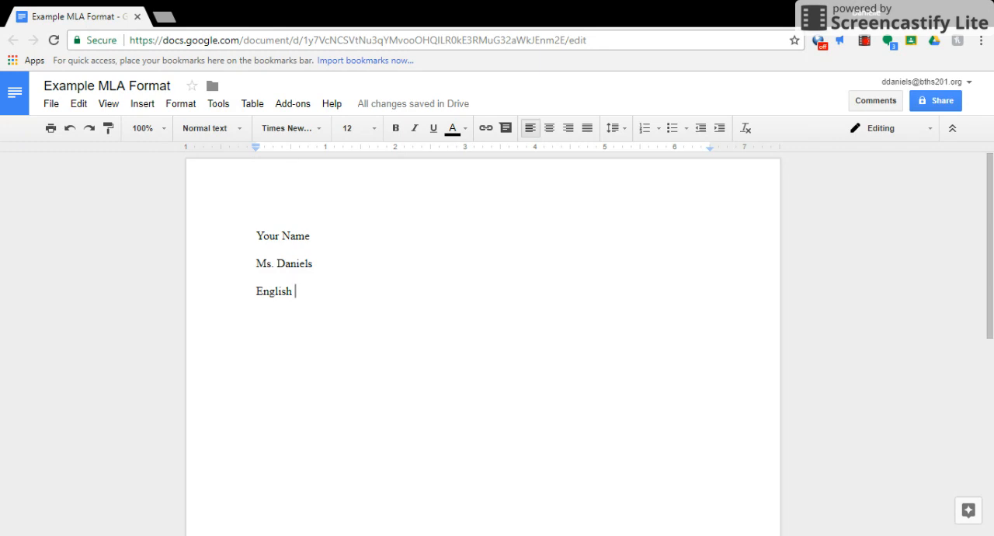
{"action": "type", "text": "1-2"}
Add the date "17 August 2017" on the line below the course name and start a new line.
{"action": "key", "text": "Return"}
{"action": "type", "text": "17 "}
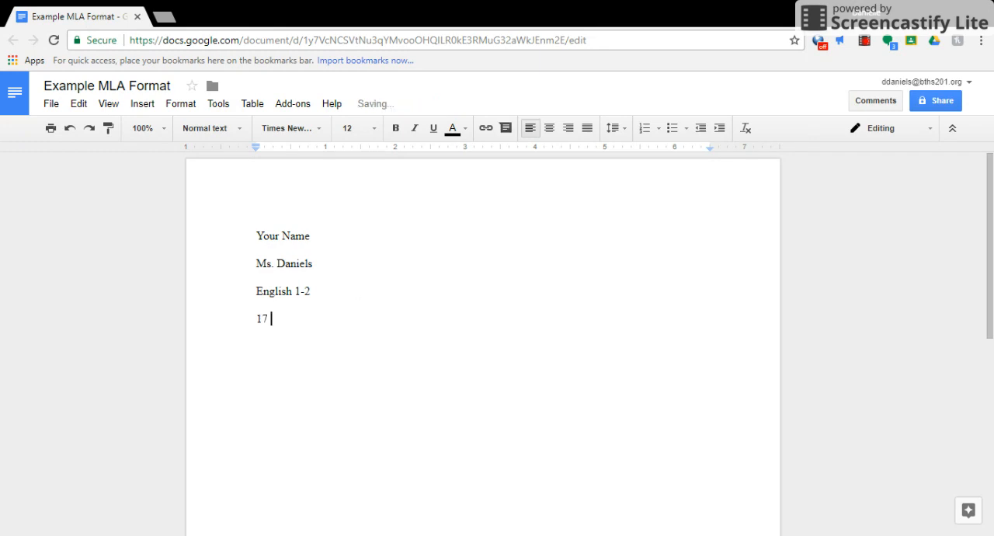
{"action": "type", "text": "August 2017"}
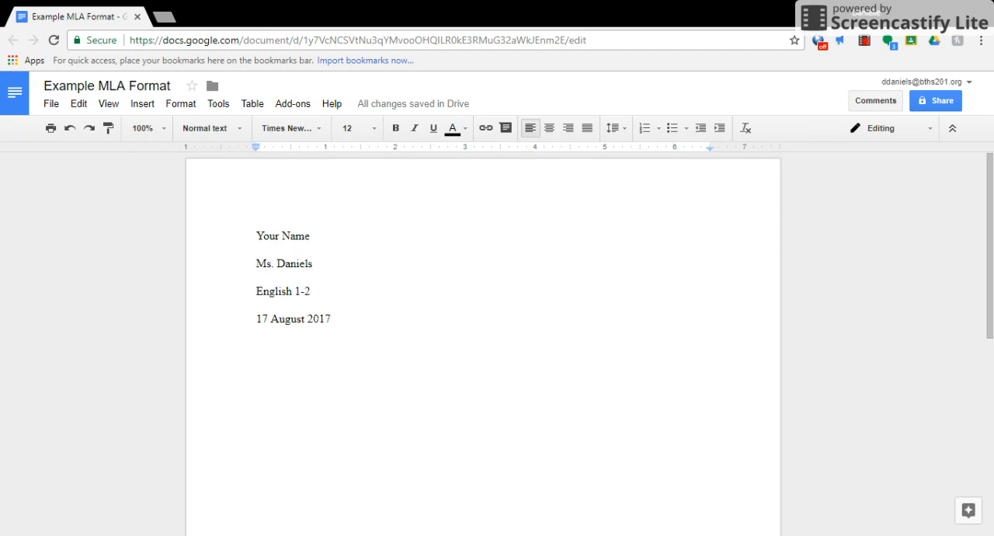
{"action": "key", "text": "Return"}
{"action": "key", "text": "Tab"}
{"action": "key", "text": "Tab"}
{"action": "key", "text": "Tab"}
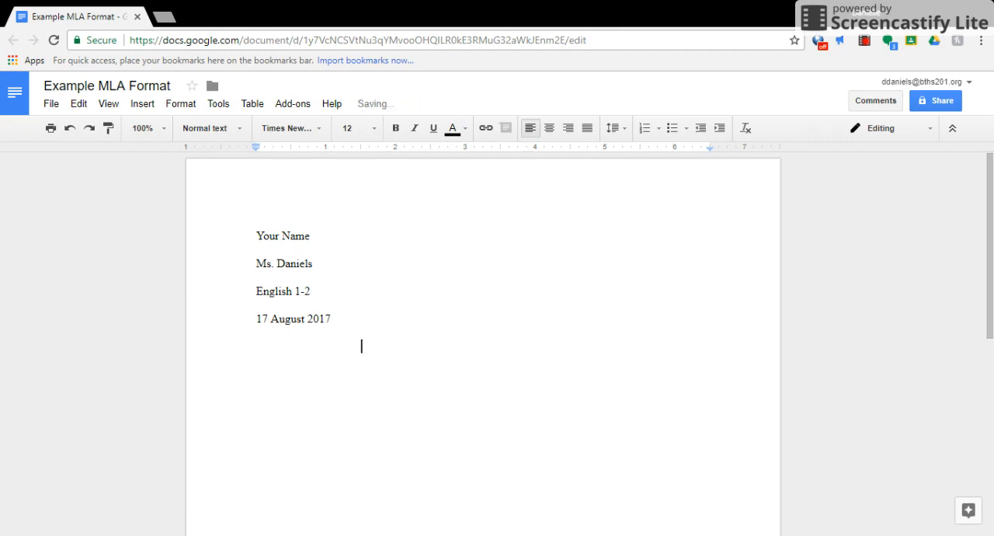
{"action": "key", "text": "shift+Home"}
{"action": "key", "text": "BackSpace"}
{"action": "key", "text": "shift+Home"}
{"action": "key", "text": "BackSpace"}
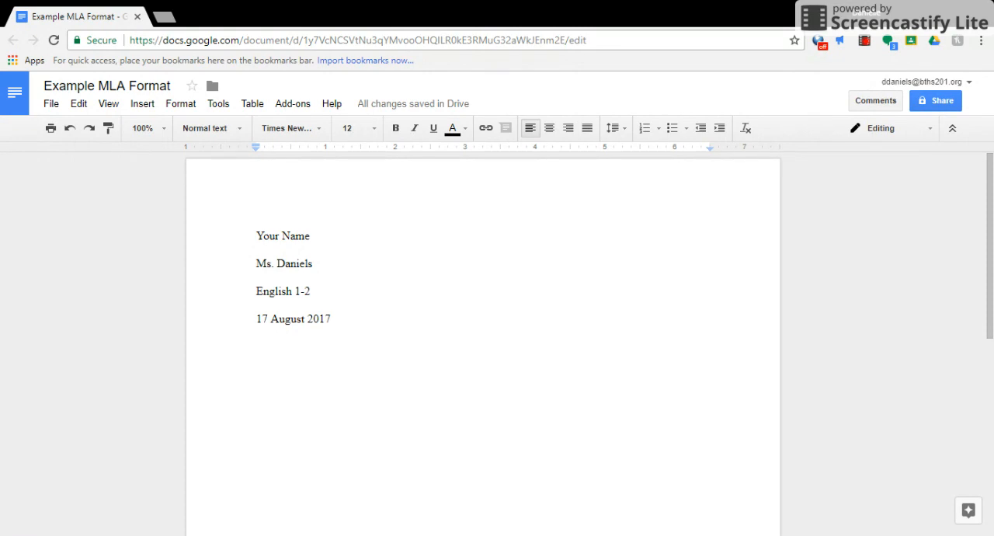
Center the line below the date and enter the title "Paper Title" on it.
{"action": "left_click", "coordinate": [549, 128]}
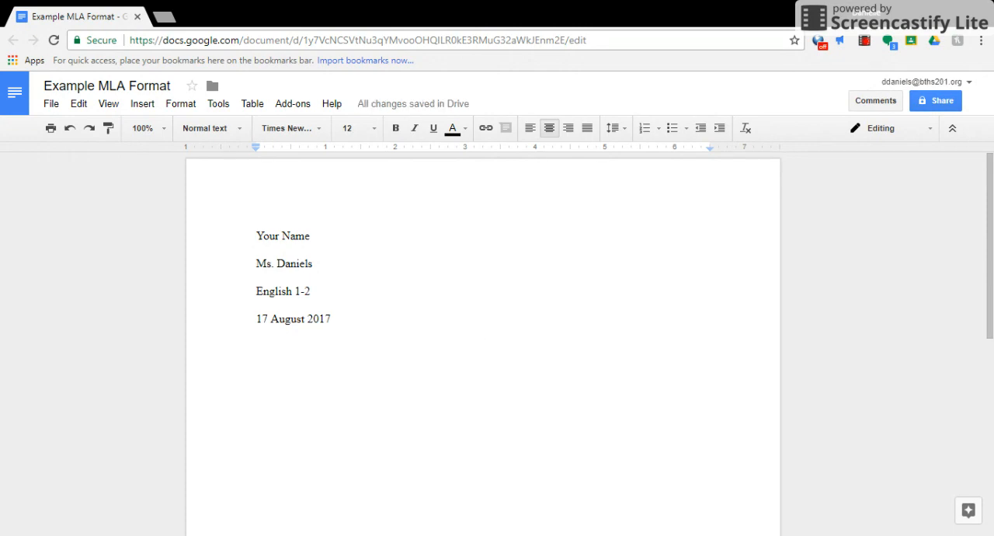
{"action": "type", "text": "Paper "}
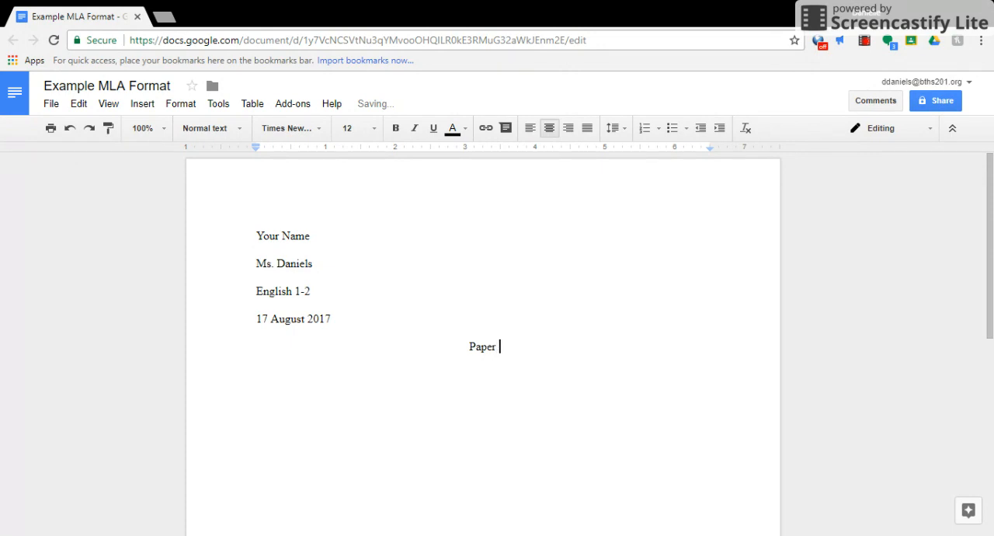
{"action": "type", "text": "Title"}
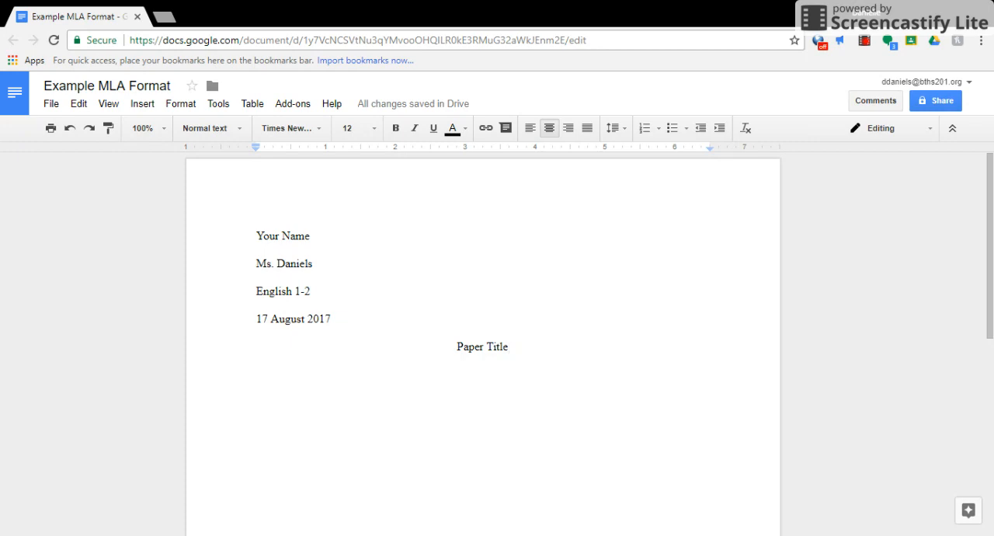
{"action": "key", "text": "Home"}
{"action": "key", "text": "ctrl+shift+Right"}
{"action": "key", "text": "Right"}
{"action": "key", "text": "End"}
Start a new left-aligned line below the paper title.
{"action": "key", "text": "Return"}
{"action": "left_click", "coordinate": [533, 132]}
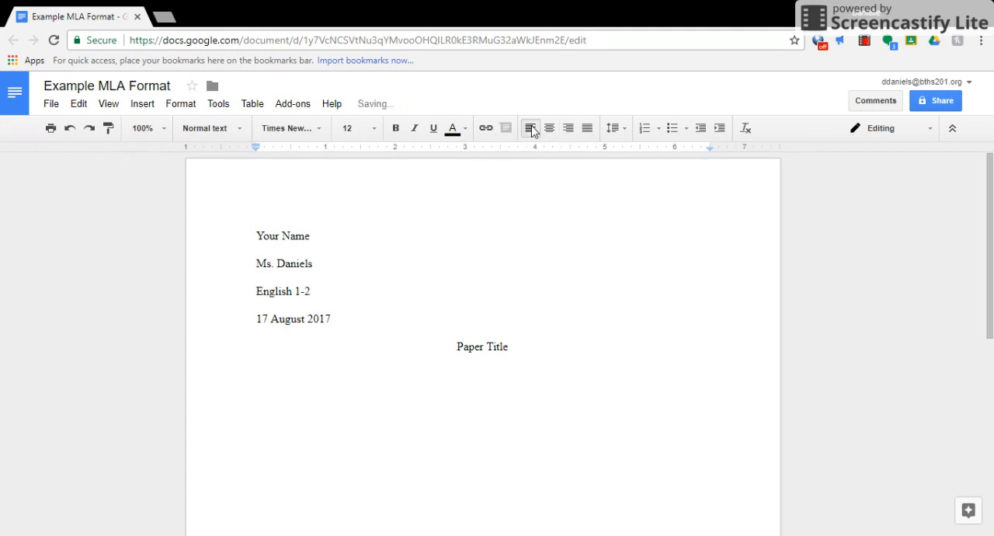
{"action": "left_click", "coordinate": [69, 129]}
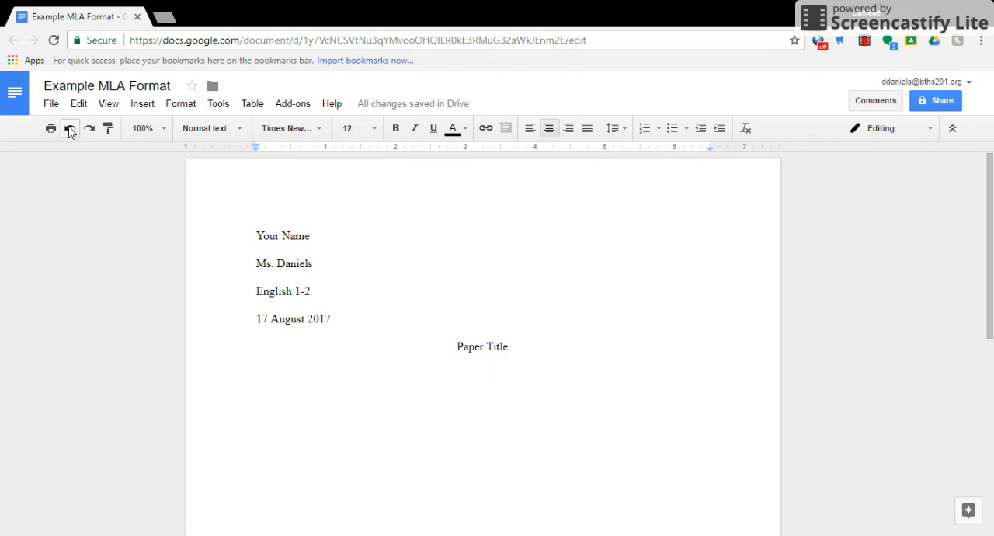
{"action": "left_click", "coordinate": [69, 130]}
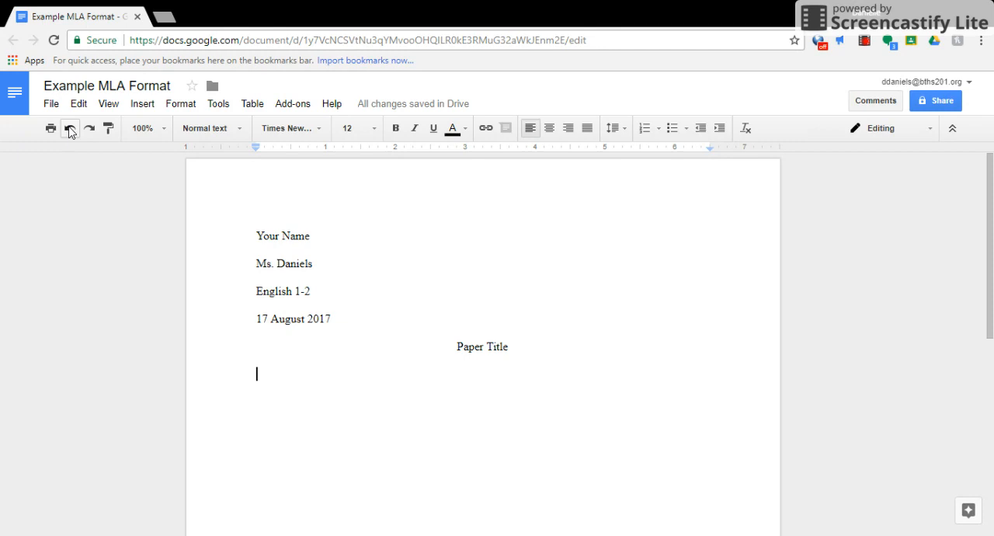
Write the indented body paragraph "The dark stormy night." and start another indented paragraph below it.
{"action": "key", "text": "Tab"}
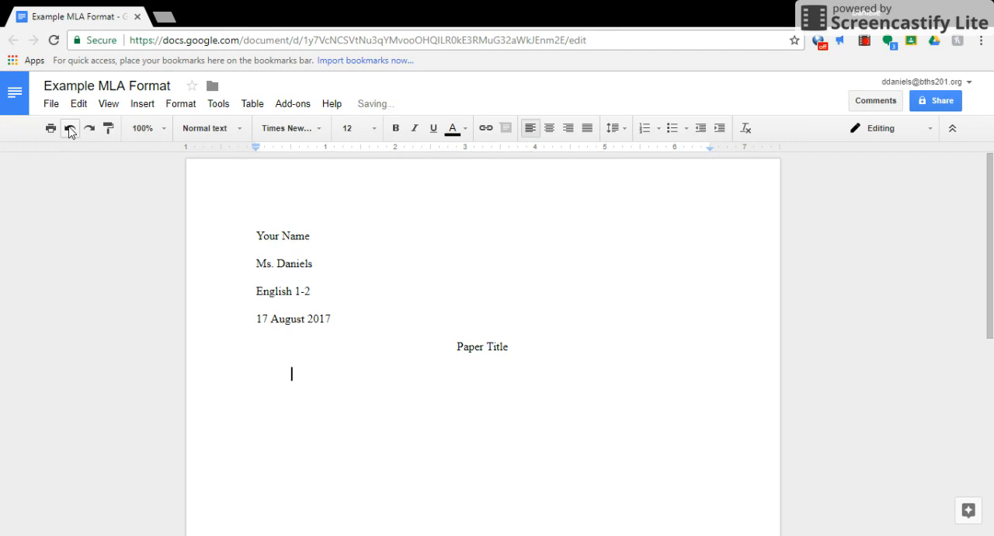
{"action": "type", "text": "The dark story"}
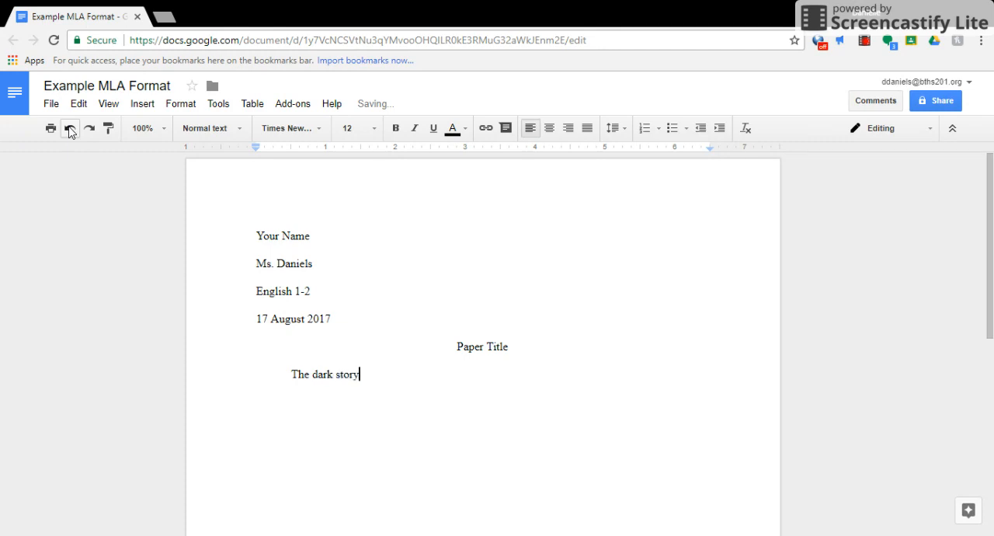
{"action": "key", "text": "BackSpace"}
{"action": "type", "text": "my night"}
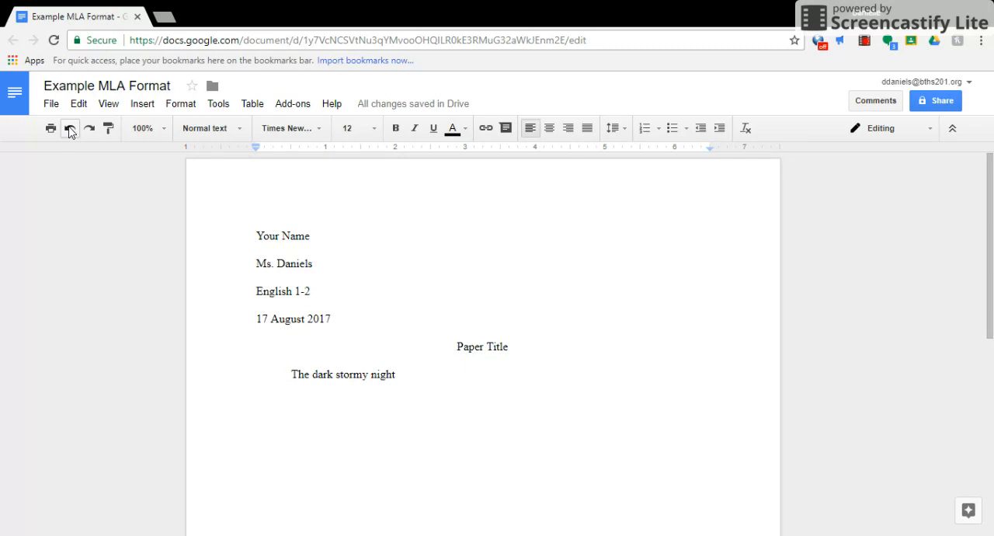
{"action": "key", "text": "BackSpace"}
{"action": "type", "text": "."}
{"action": "key", "text": "Return"}
{"action": "key", "text": "Tab"}
Add page numbers at the upper right of every page, starting on the first page, and put "LastName" before the number.
{"action": "left_click", "coordinate": [144, 105]}
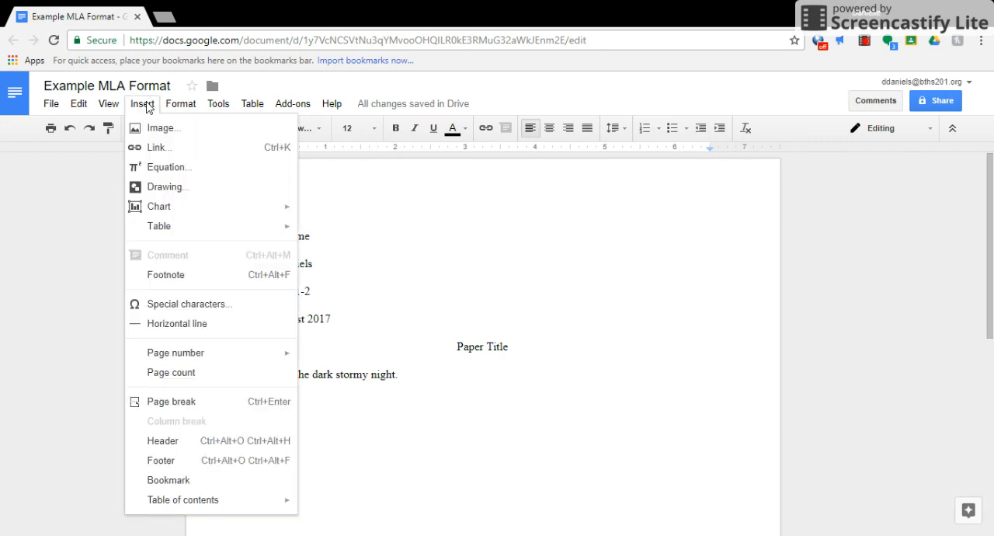
{"action": "mouse_move", "coordinate": [209, 237]}
{"action": "mouse_move", "coordinate": [225, 356]}
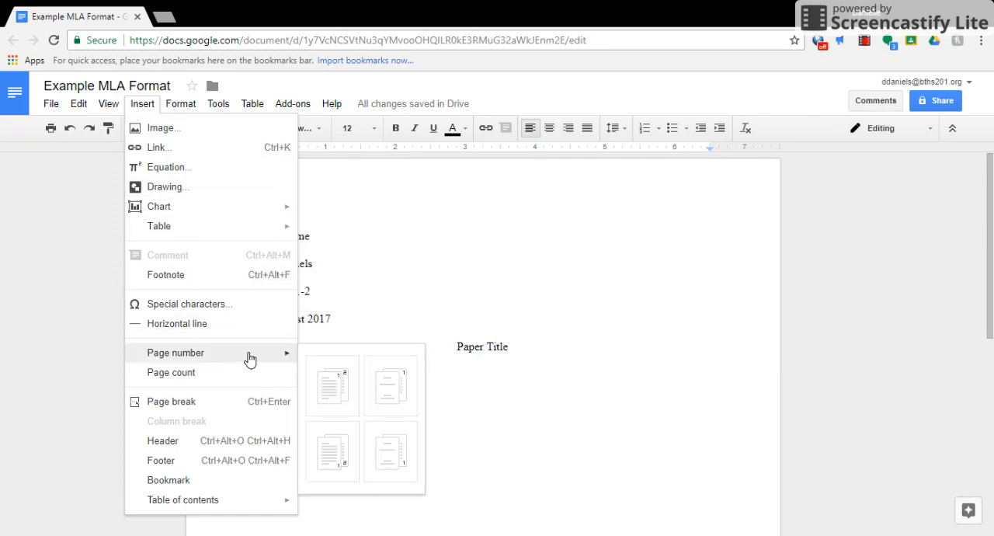
{"action": "left_click", "coordinate": [345, 385]}
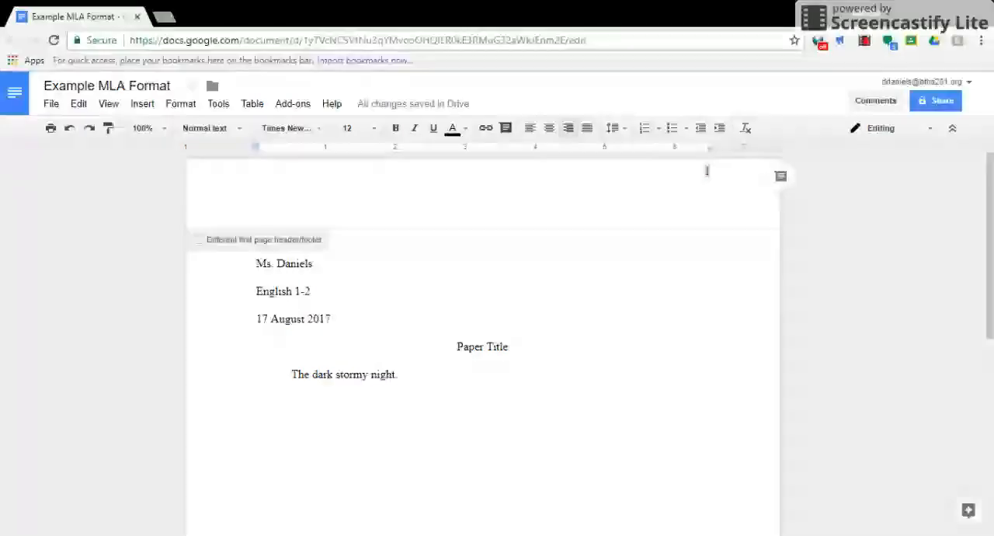
{"action": "type", "text": "LastName 1"}
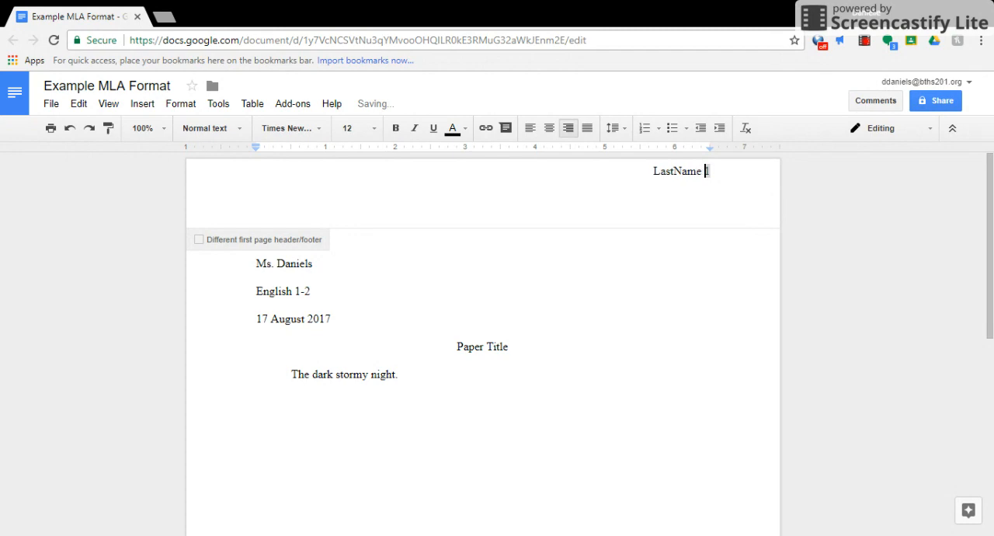
Insert a blank line above "LastName 1" in the header and return to the document body.
{"action": "left_click", "coordinate": [652, 171]}
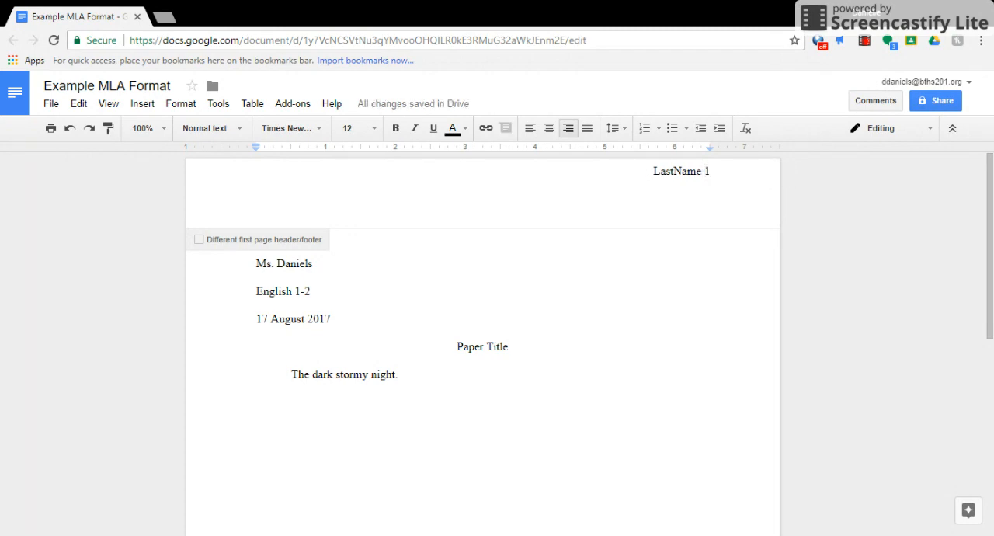
{"action": "key", "text": "Return"}
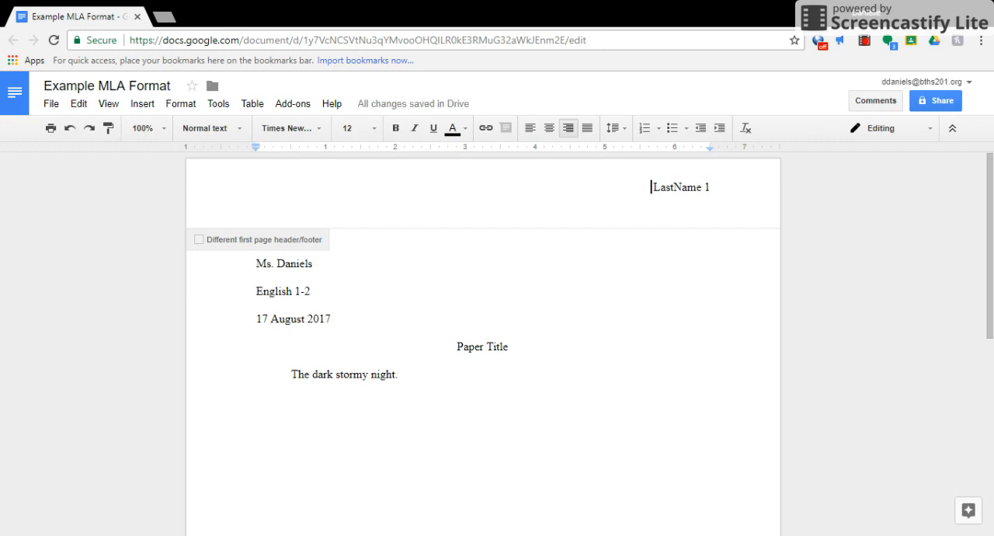
{"action": "key", "text": "shift+End"}
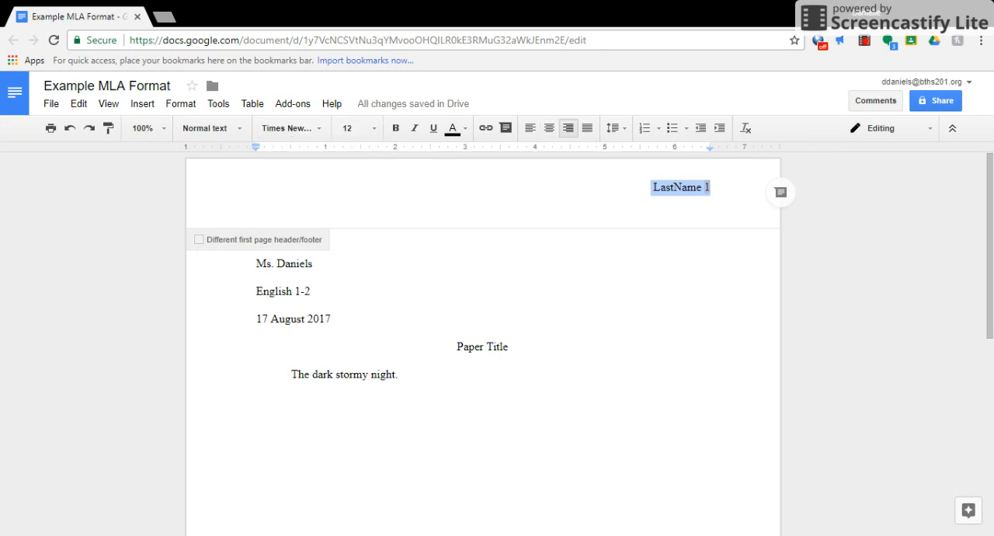
{"action": "key", "text": "Right"}
{"action": "left_click", "coordinate": [505, 271]}
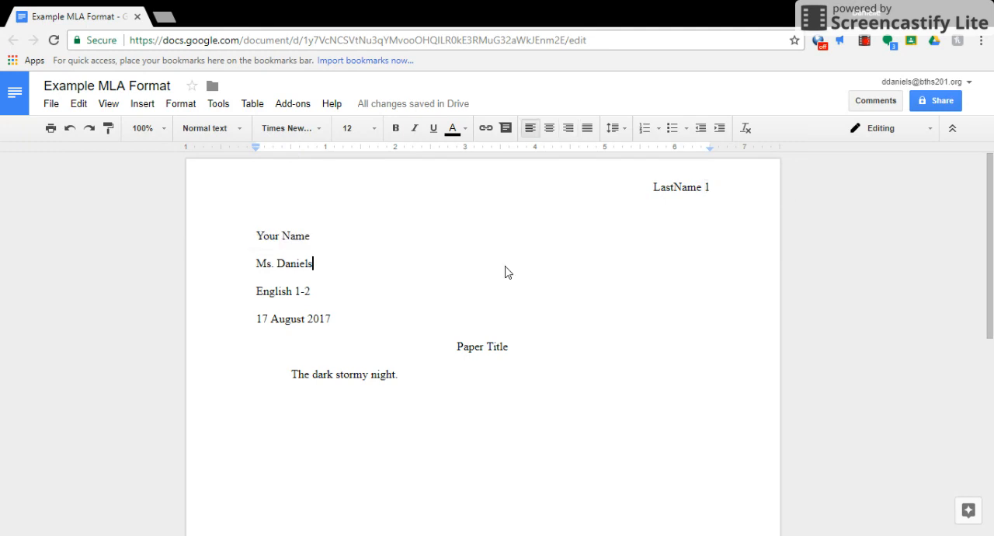